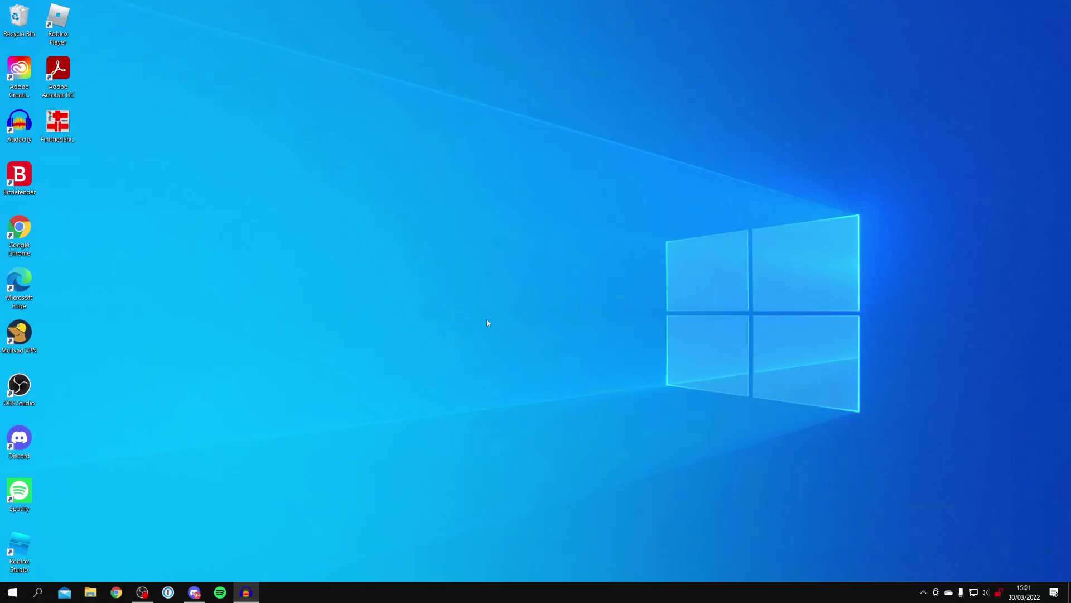
# Check the desktop context menu for NVIDIA Control Panel, then bring up the Win+X system tools menu
pyautogui.rightClick(466, 242)
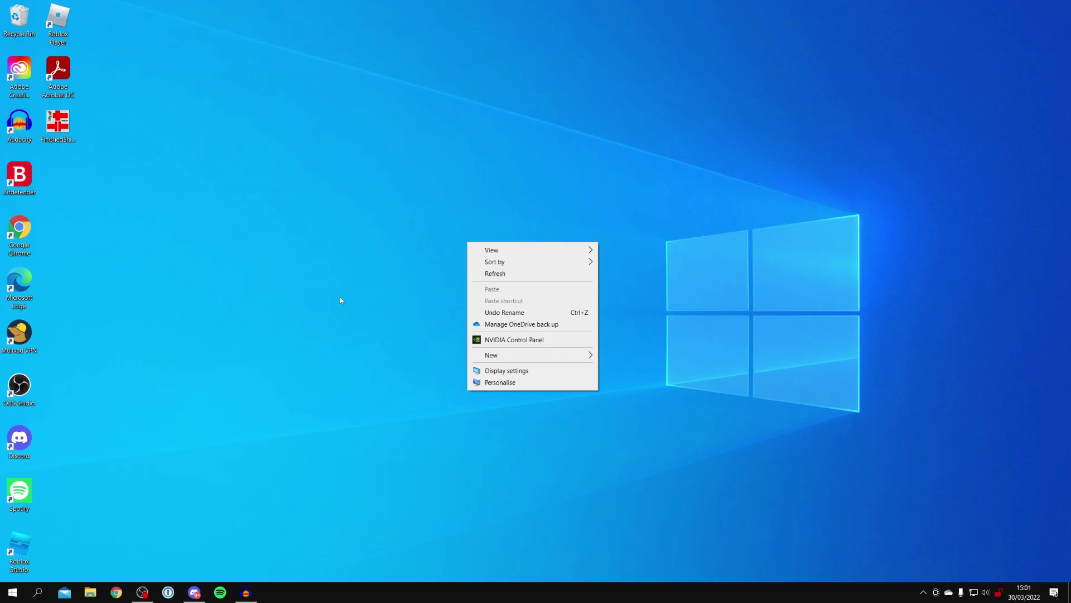
pyautogui.click(339, 300)
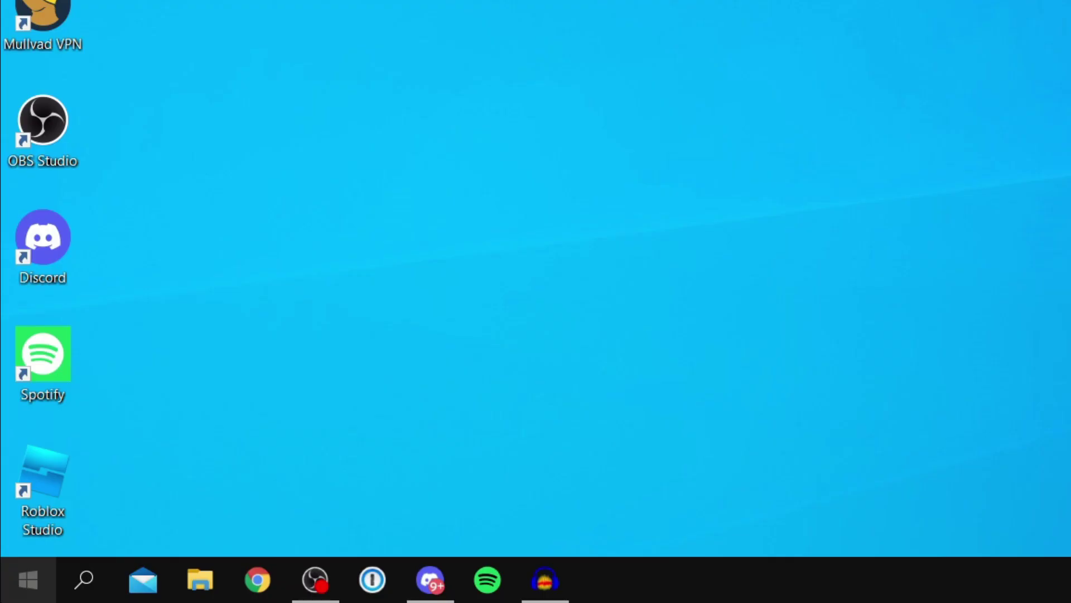
pyautogui.rightClick(14, 592)
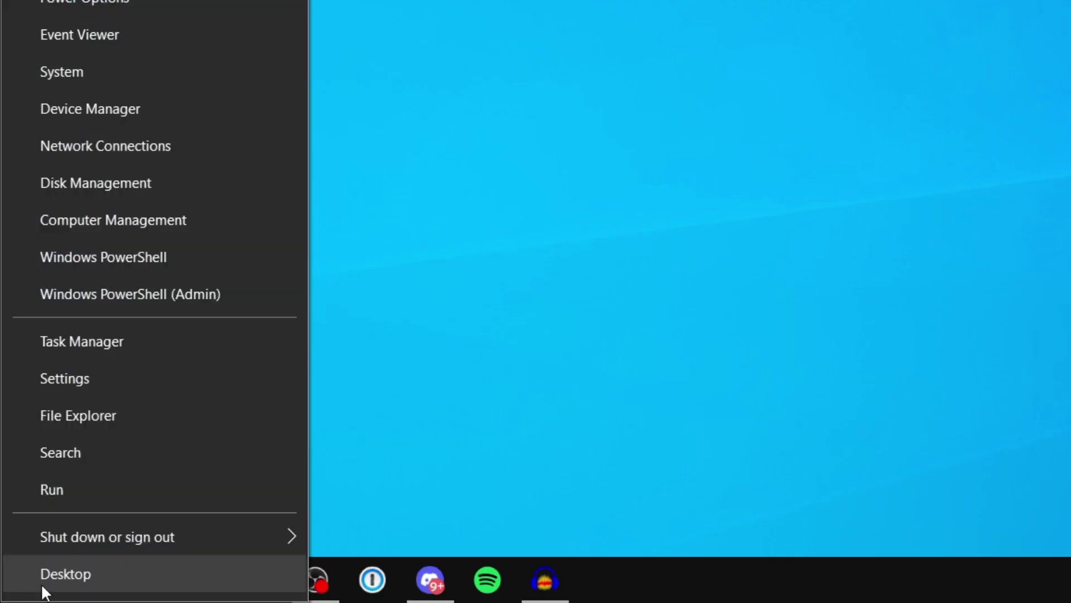
# Open Device Manager, centre its window, and expand Display adapters to show the NVIDIA GeForce GTX 1660
pyautogui.click(99, 110)
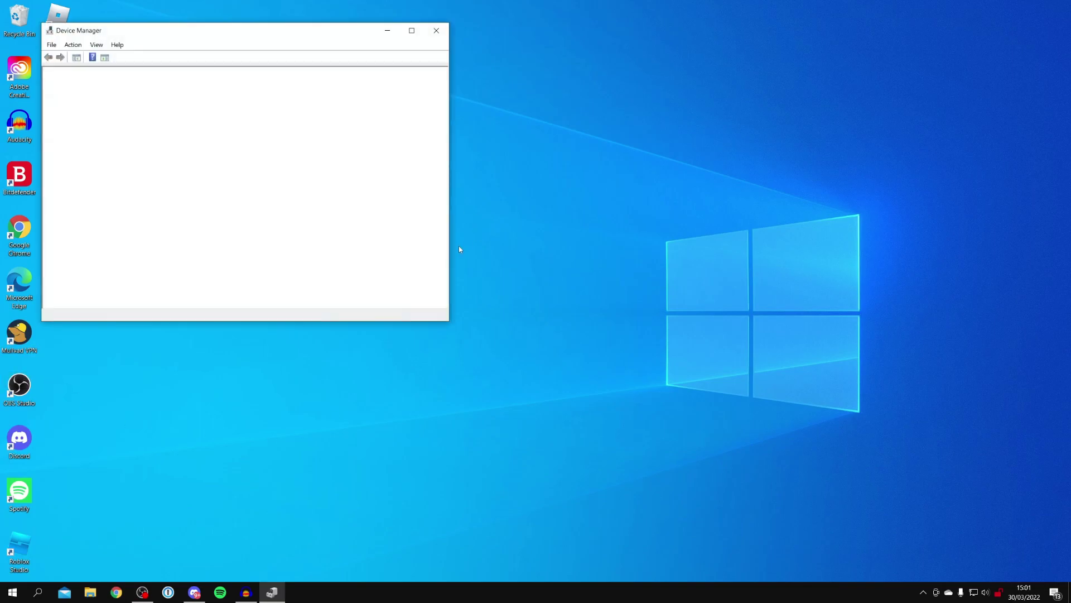
pyautogui.moveTo(309, 32); pyautogui.dragTo(577, 127)
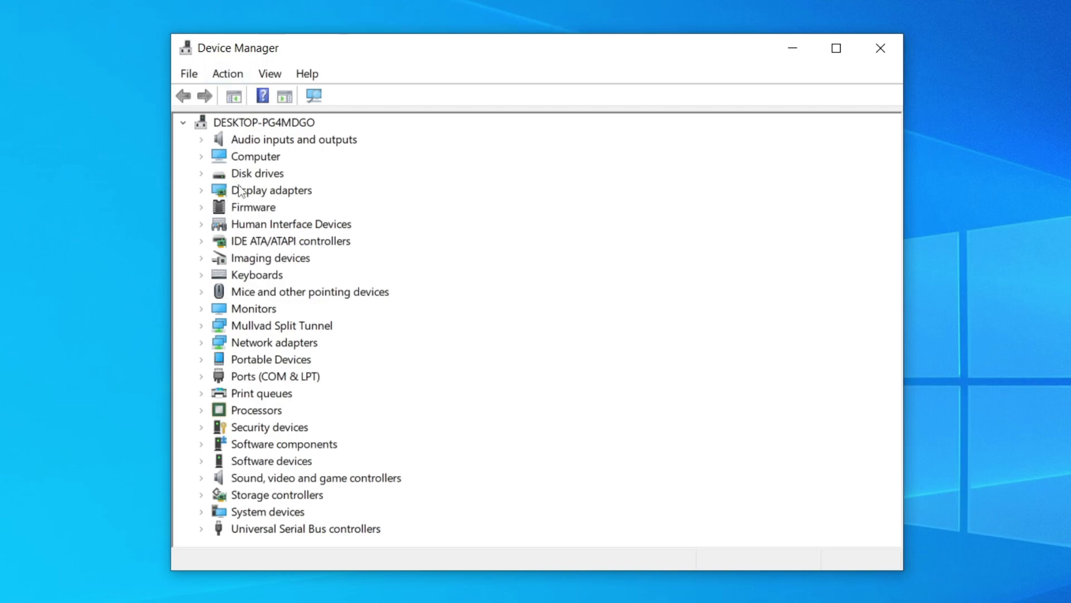
pyautogui.click(209, 195)
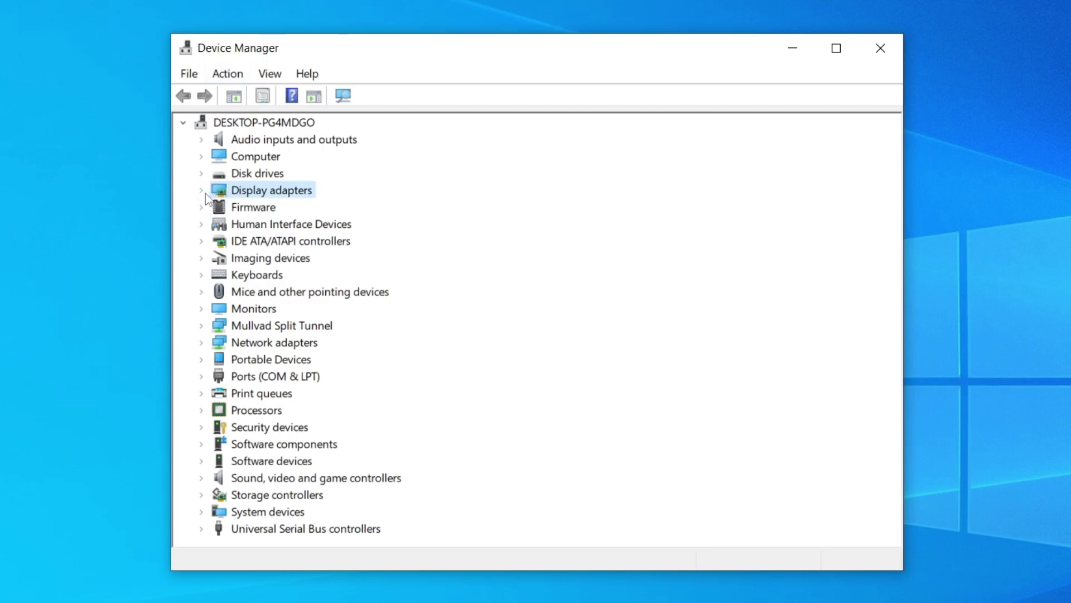
pyautogui.click(204, 192)
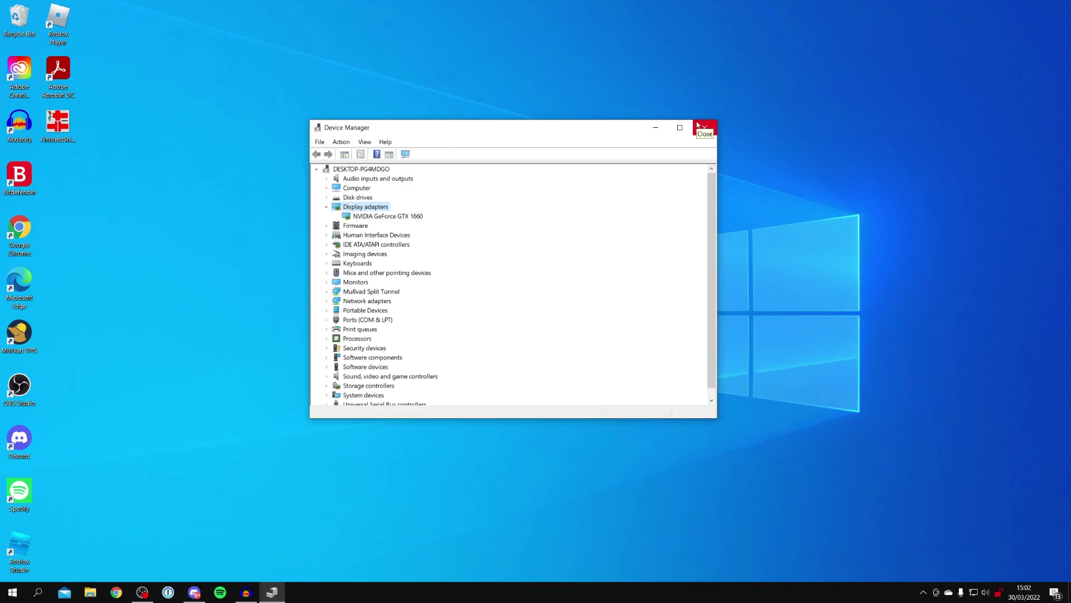
# Close Device Manager, Google 'nvidia drivers', and go to the Official GeForce Drivers page on nvidia.com
pyautogui.click(698, 125)
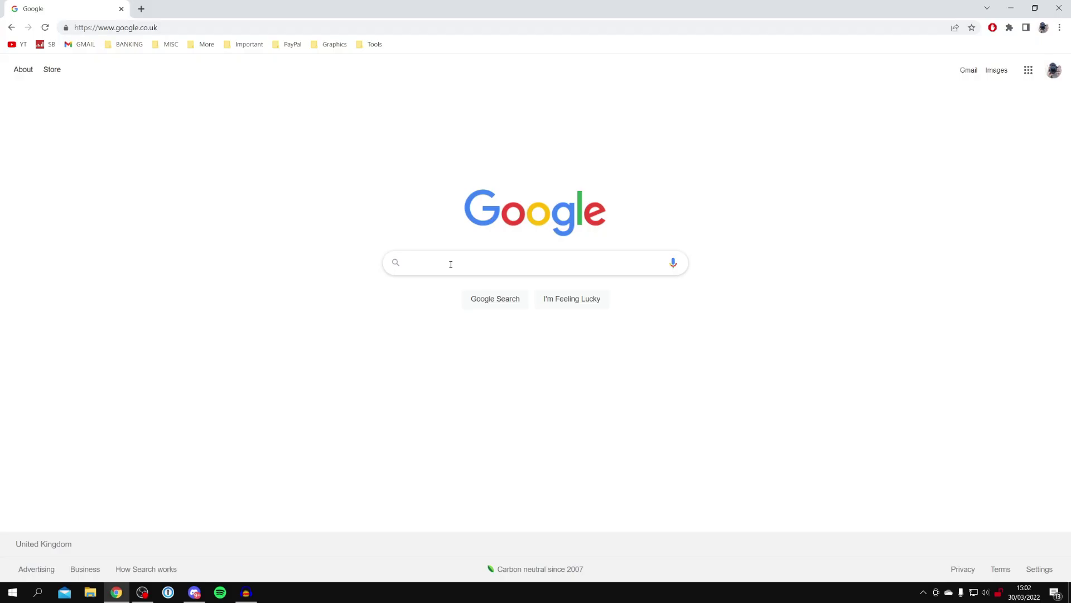
pyautogui.write('nvidia')
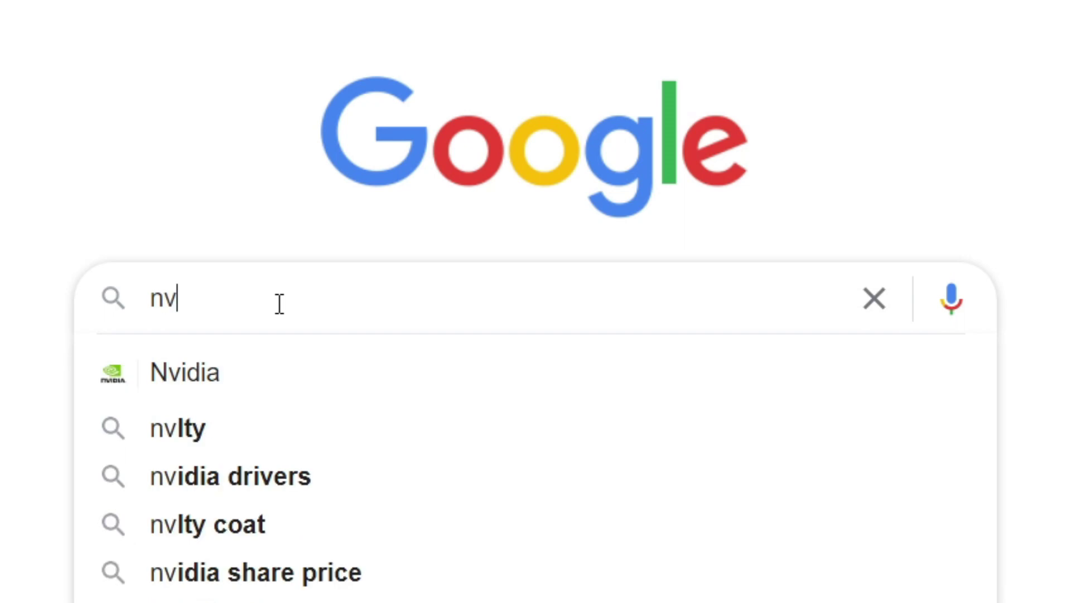
pyautogui.press('Down')
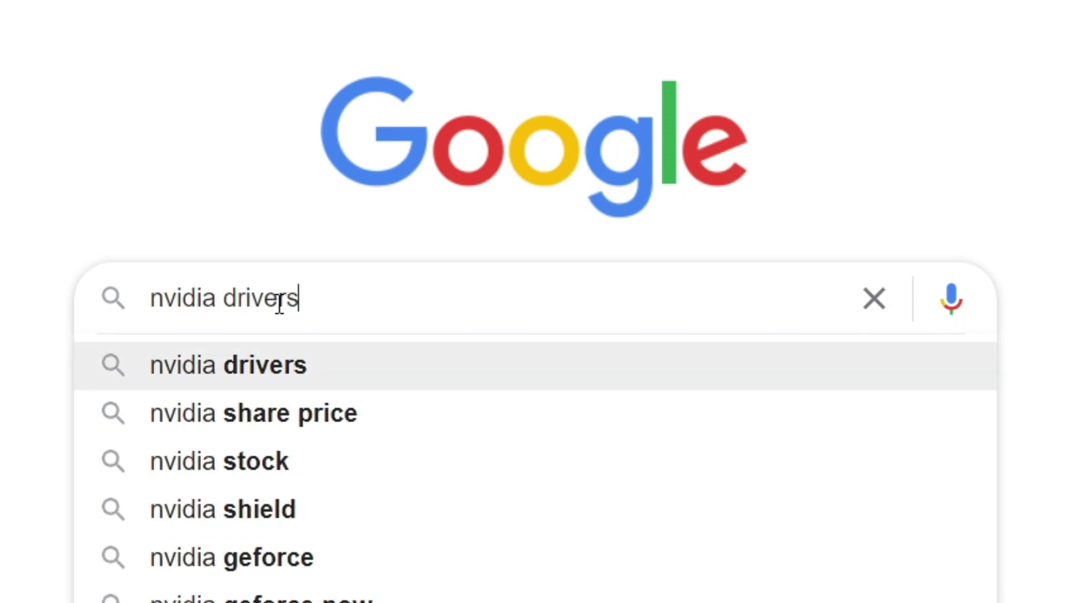
pyautogui.press('Return')
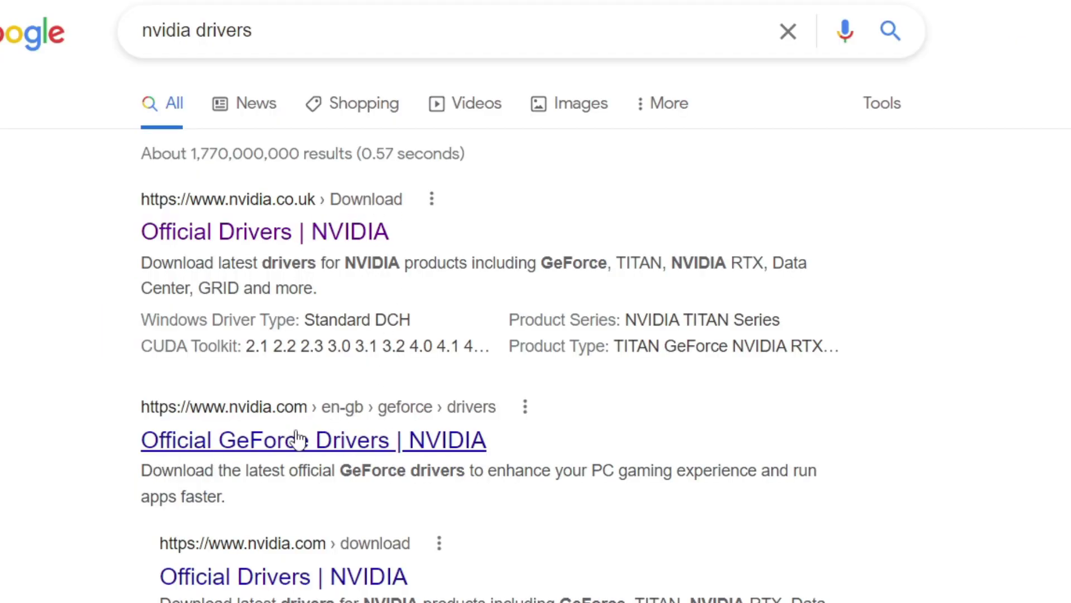
pyautogui.click(260, 446)
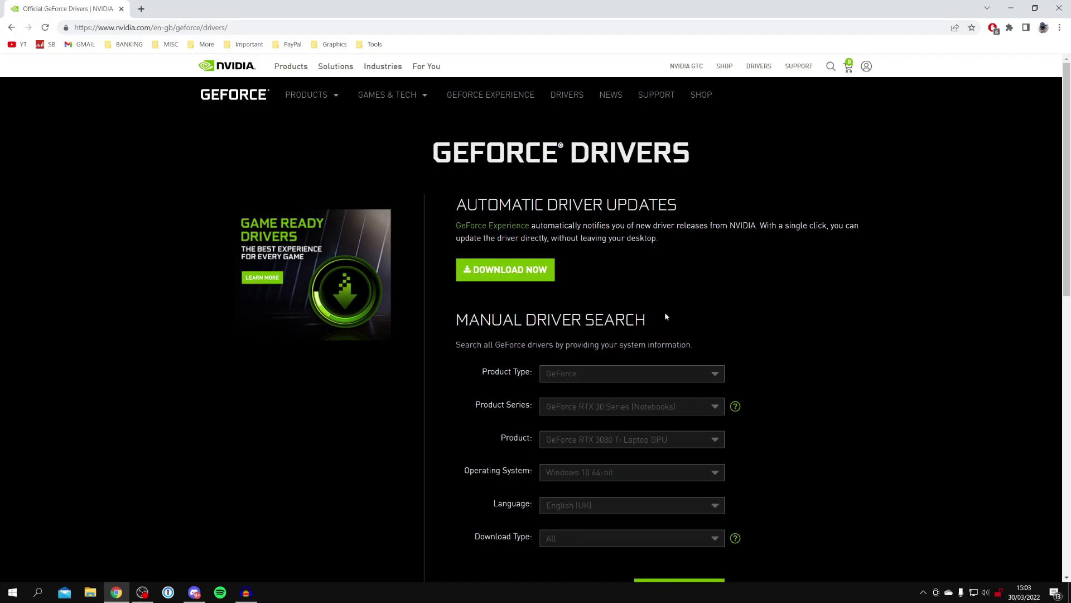
# Choose GeForce, GeForce 16 Series and GeForce GTX 1660 in the manual driver search form
pyautogui.scroll(-3, 665, 316)
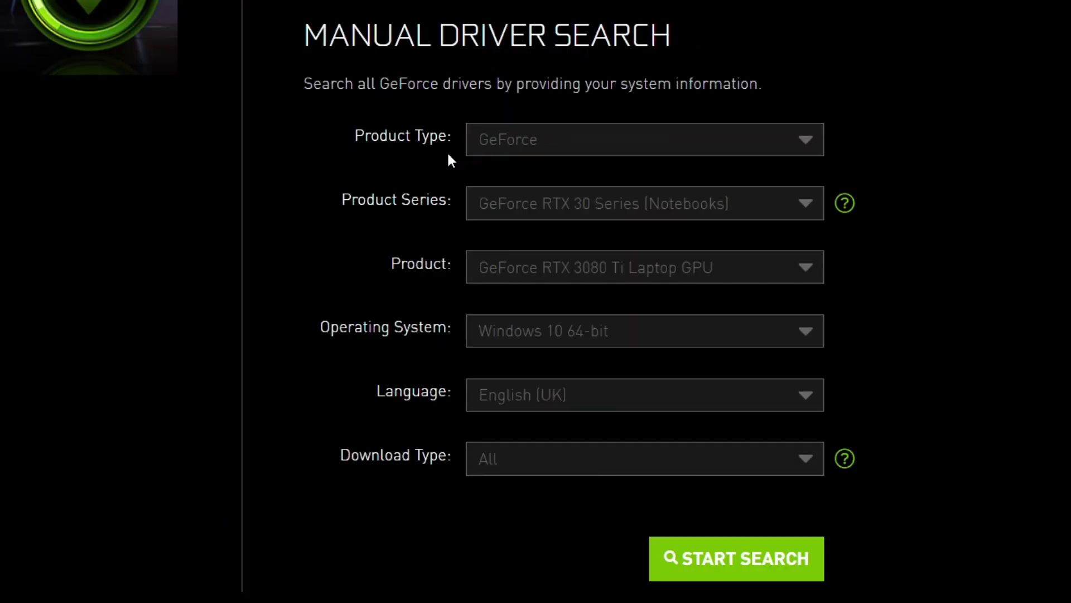
pyautogui.click(554, 143)
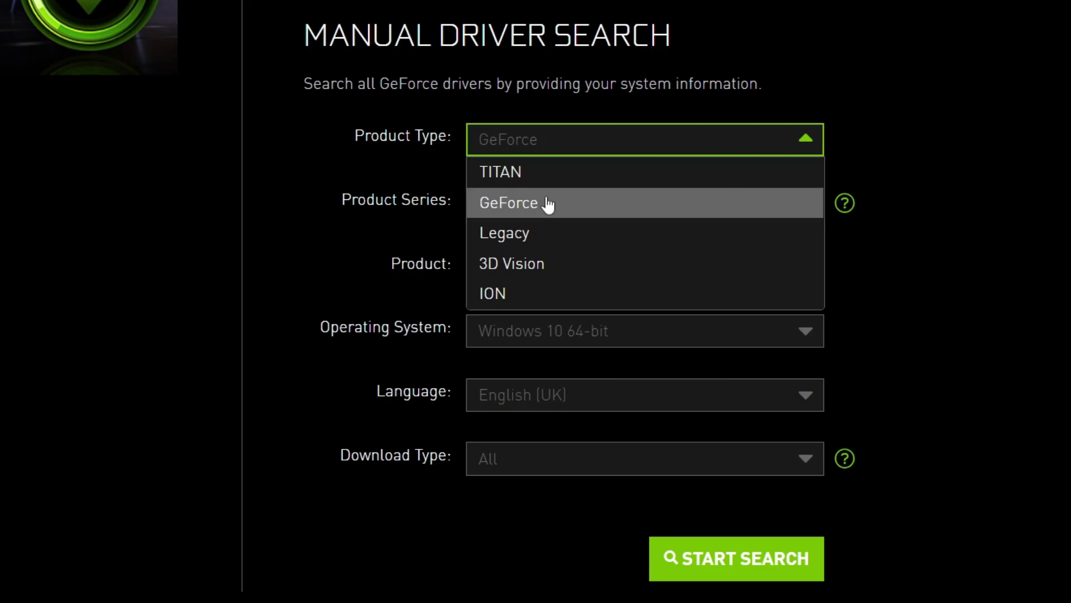
pyautogui.click(529, 205)
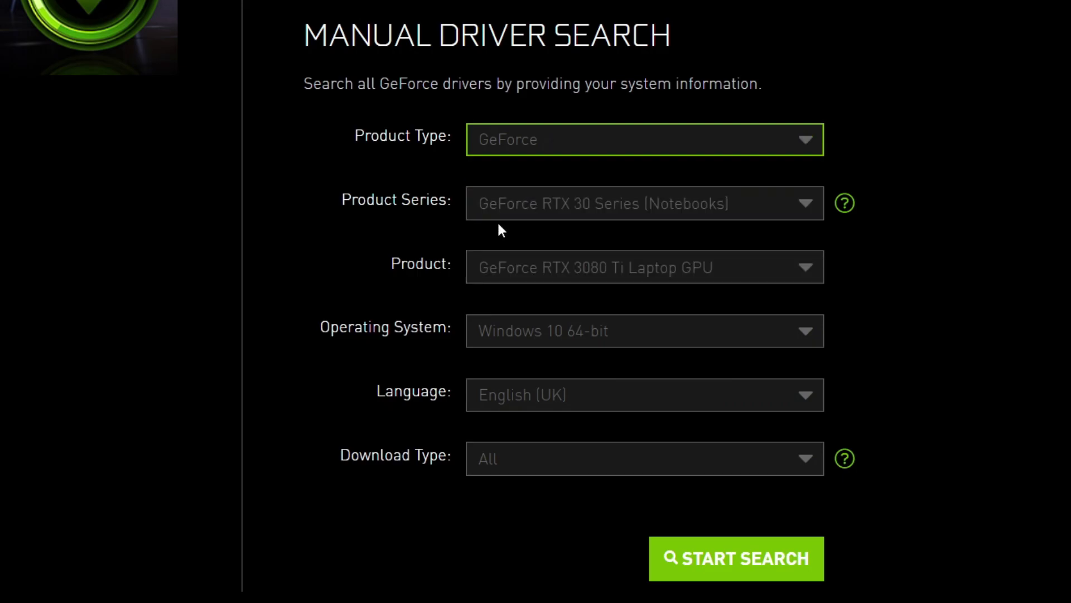
pyautogui.click(564, 211)
pyautogui.scroll(-1, 608, 288)
pyautogui.scroll(-3, 608, 288)
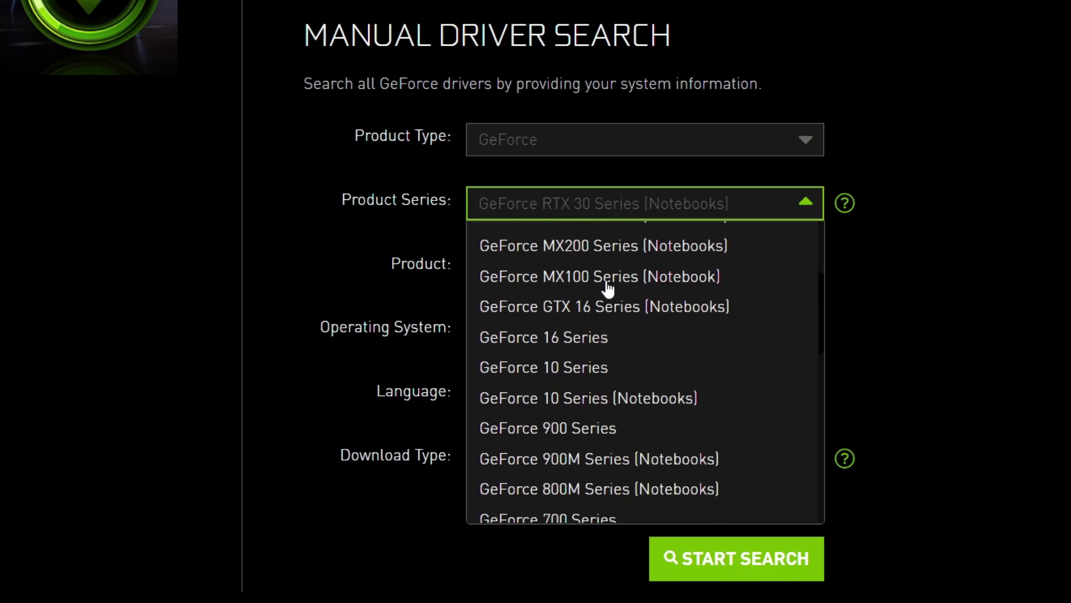
pyautogui.click(612, 346)
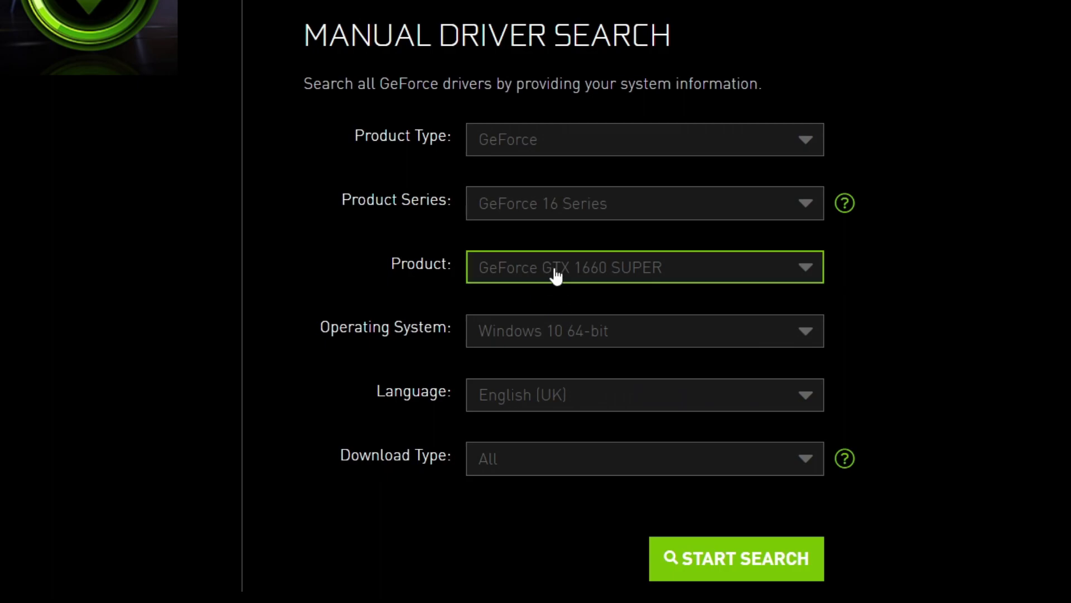
pyautogui.click(557, 273)
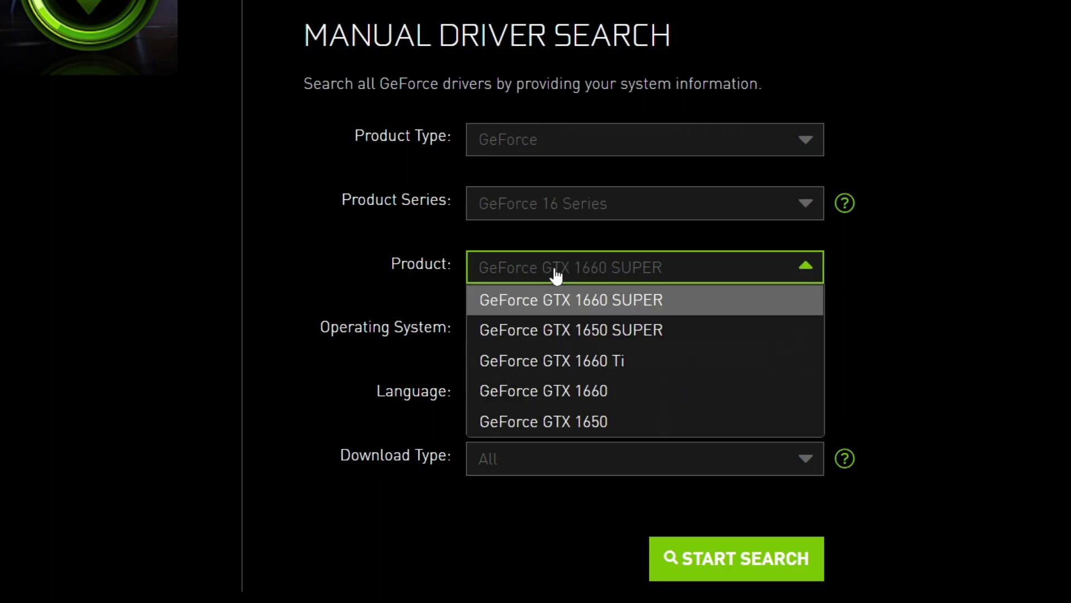
pyautogui.click(601, 393)
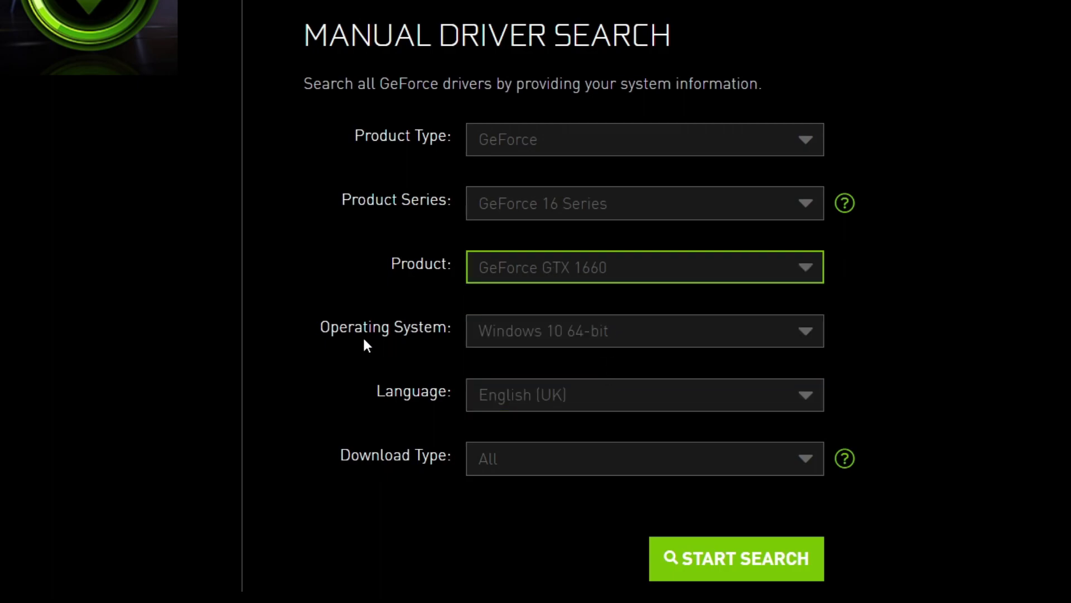
# Set Windows 10 64-bit, English (UK) and All download types, then start the driver search
pyautogui.click(547, 331)
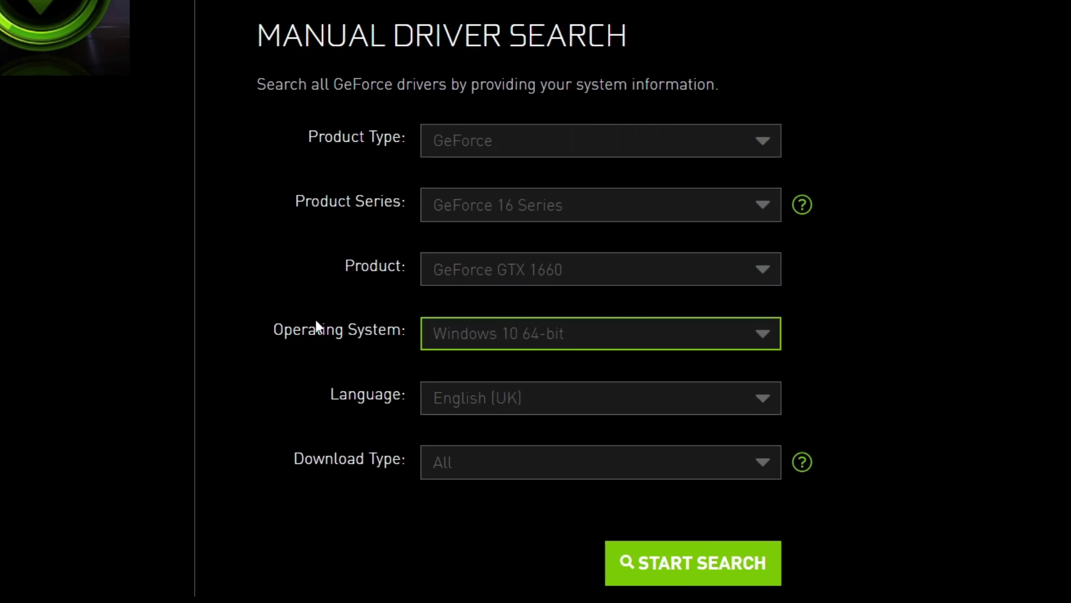
pyautogui.click(470, 341)
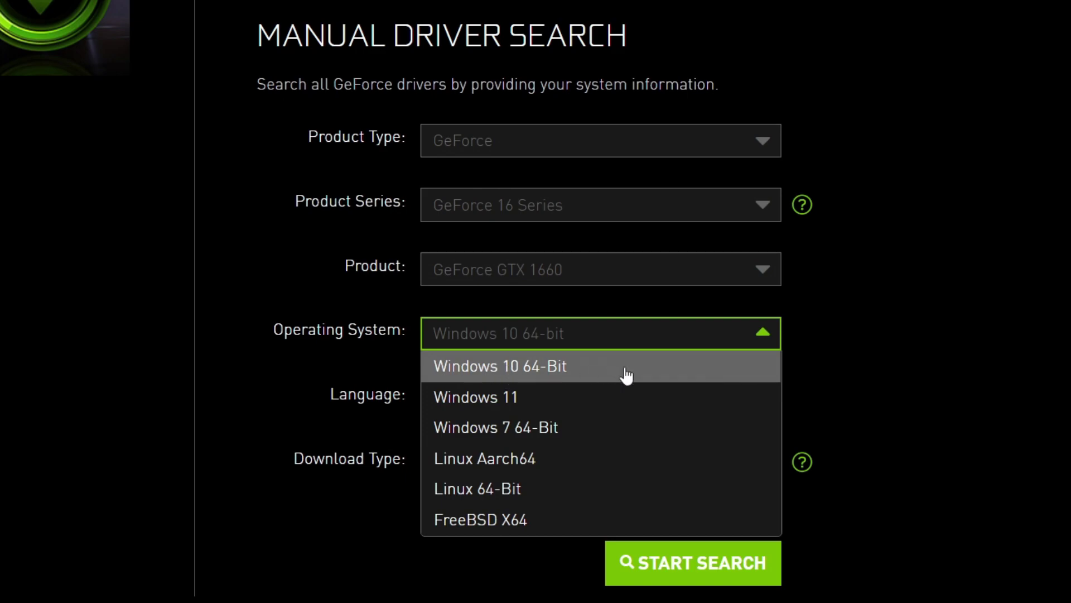
pyautogui.click(566, 366)
pyautogui.click(534, 400)
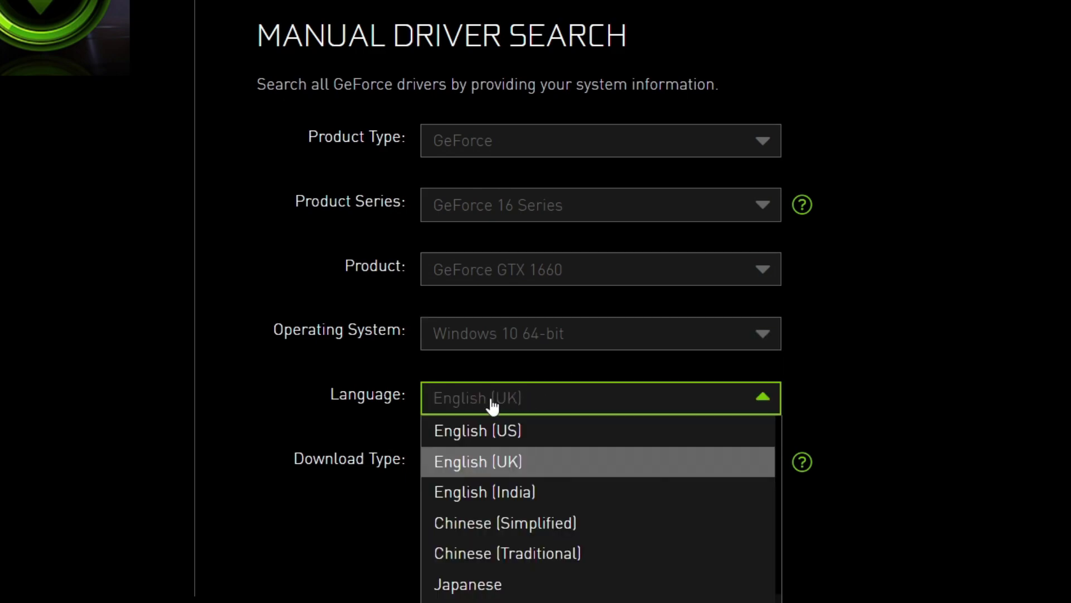
pyautogui.click(521, 461)
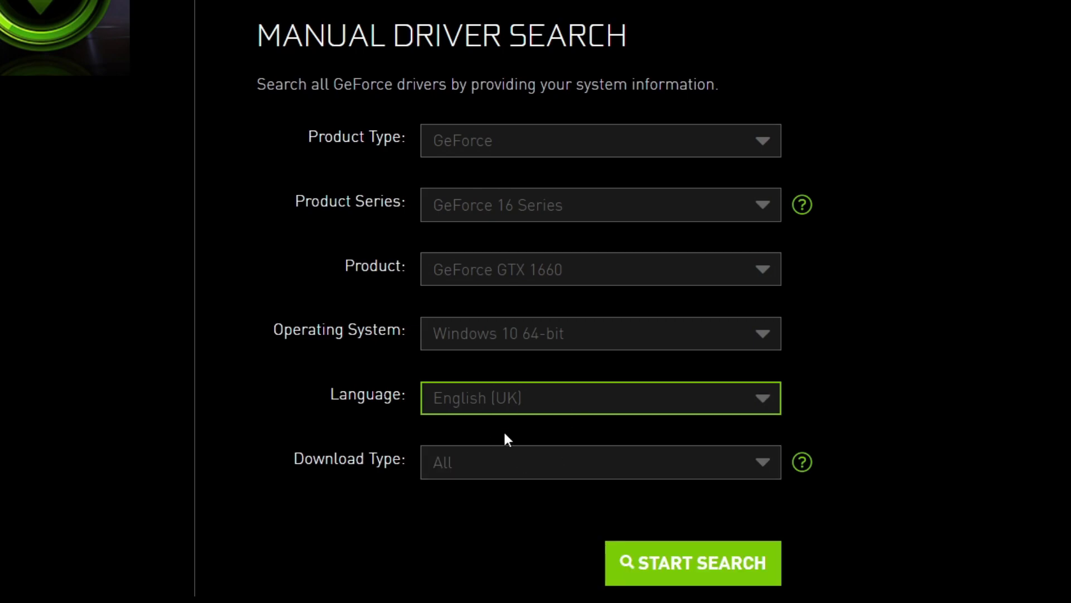
pyautogui.click(456, 456)
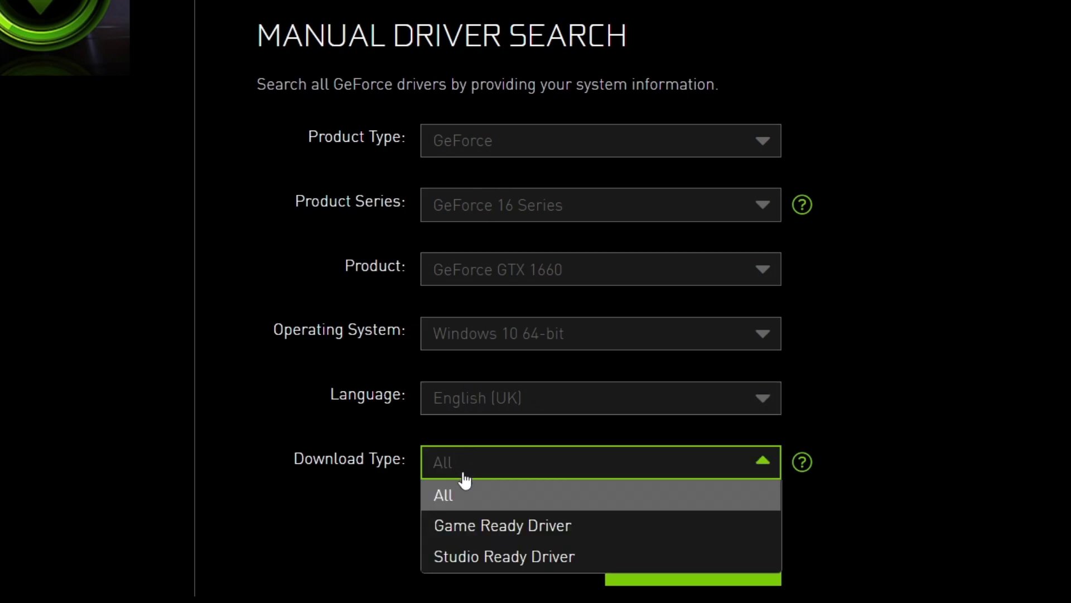
pyautogui.click(463, 495)
pyautogui.scroll(-3, 688, 469)
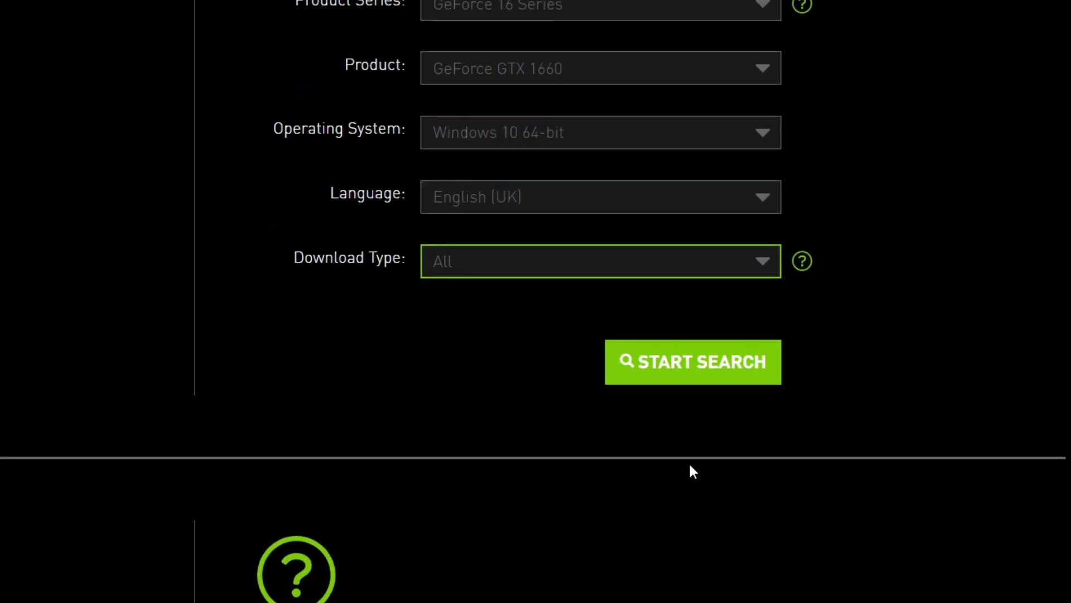
pyautogui.click(686, 365)
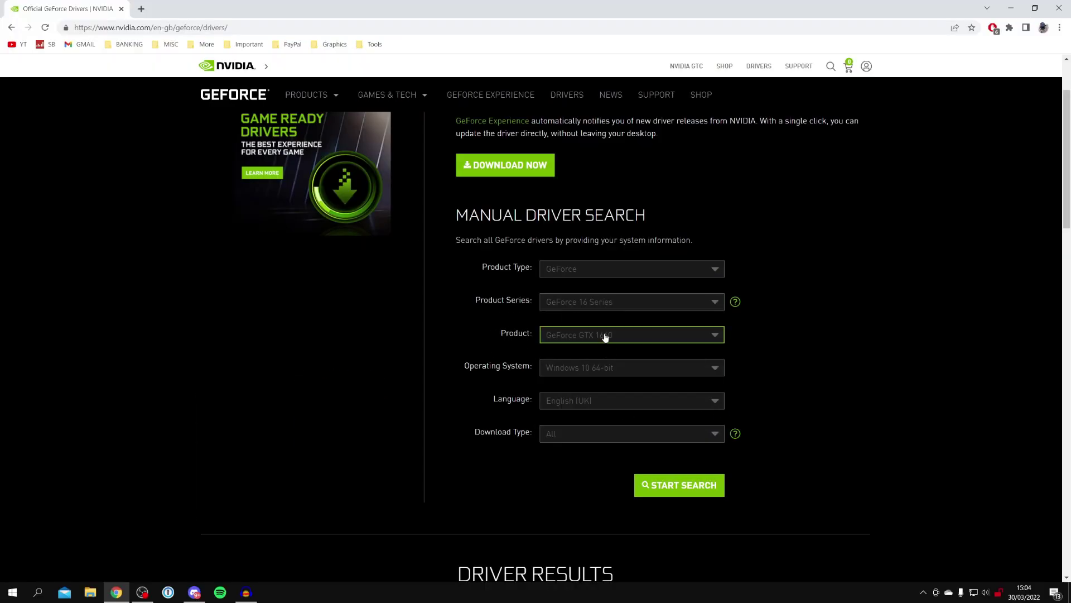
# Find the GeForce Game Ready Driver 512.15 in the driver results and go to its download page
pyautogui.scroll(-6, 604, 337)
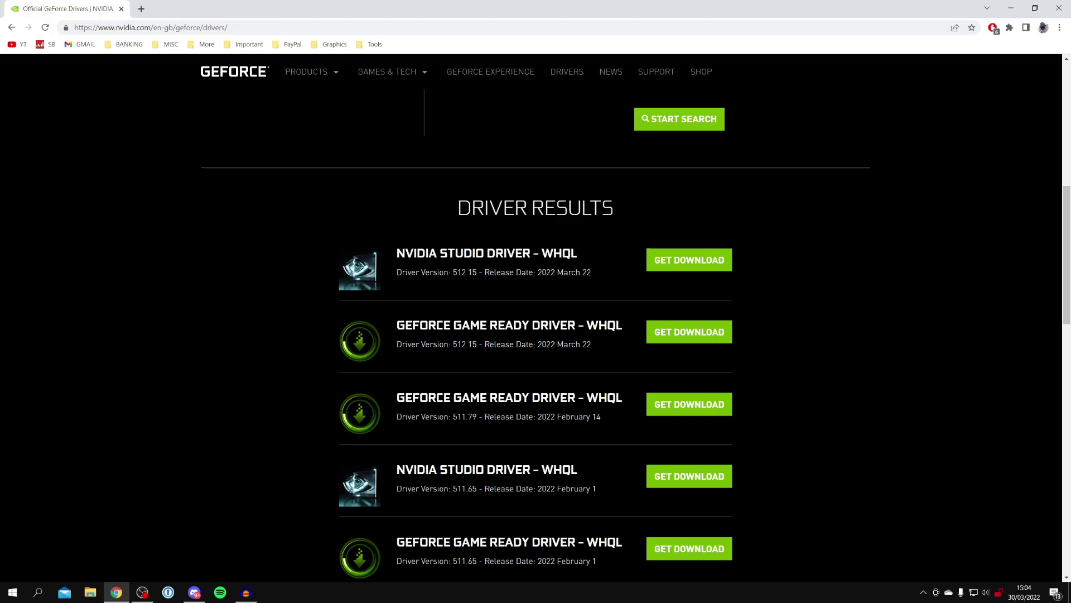
pyautogui.scroll(-1, 508, 334)
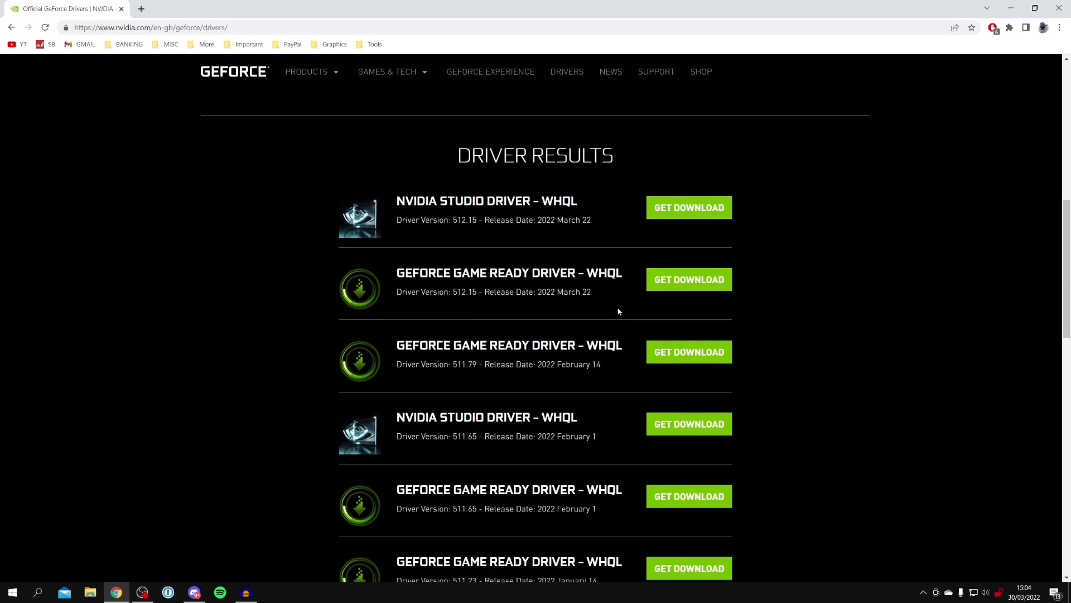
pyautogui.scroll(1, 551, 293)
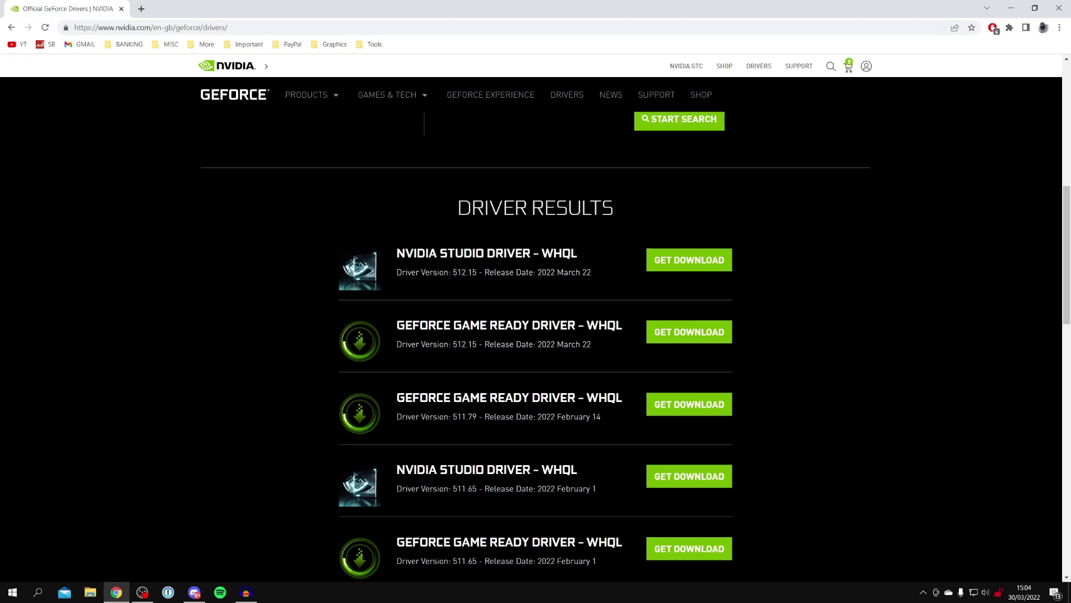
pyautogui.click(665, 332)
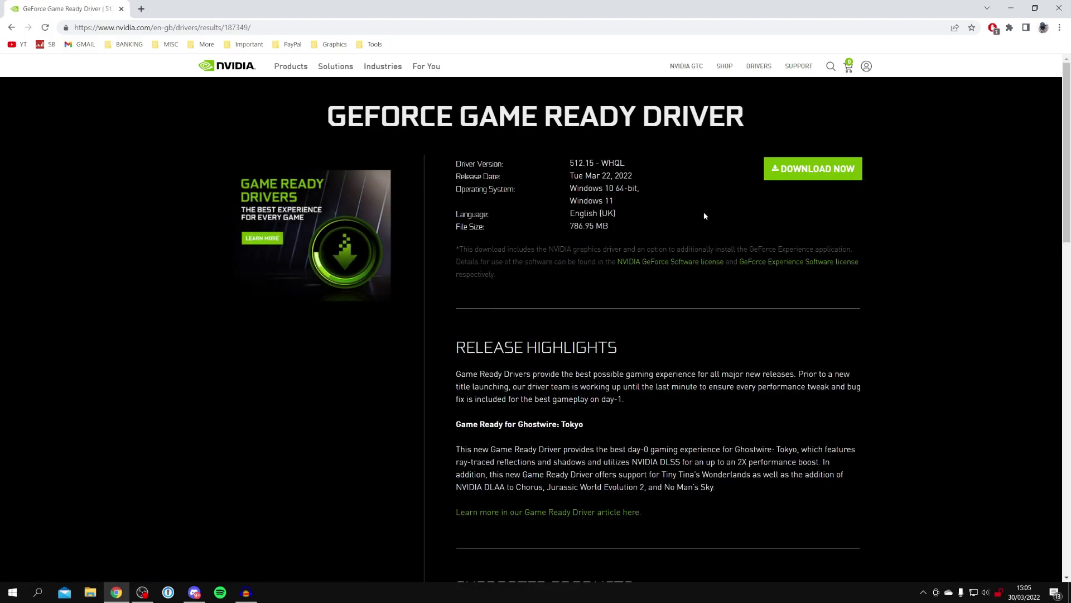
# Start the 786.95 MB Game Ready Driver 512.15 download and minimize Chrome to show the desktop
pyautogui.click(816, 171)
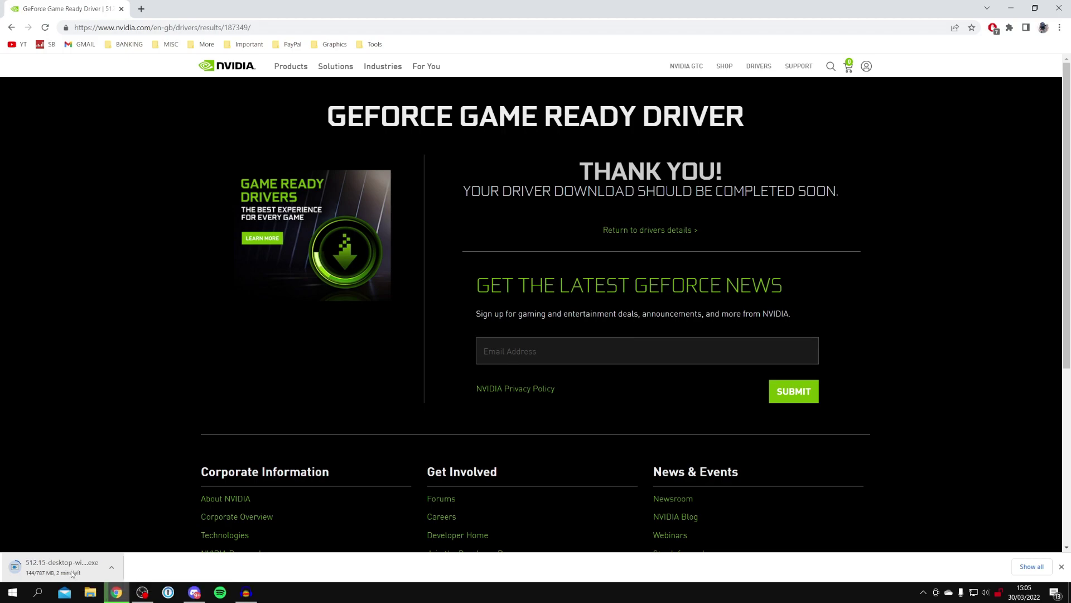
pyautogui.press('super+d')
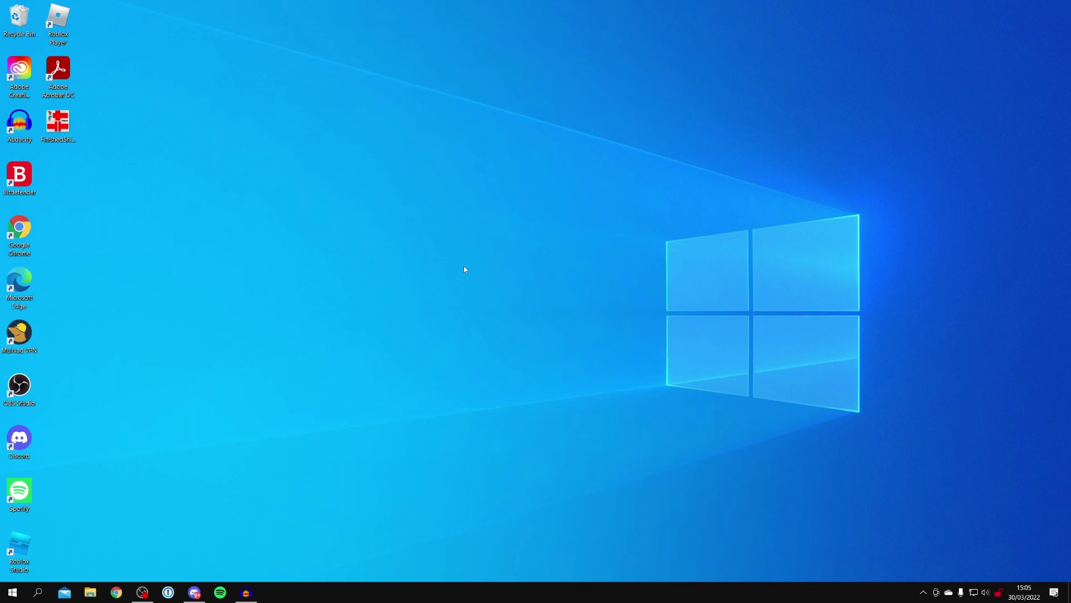
# Launch GeForce Experience from Windows search, check driver version 511.79 in Settings, then minimize it
pyautogui.click(39, 593)
pyautogui.write('nvi')
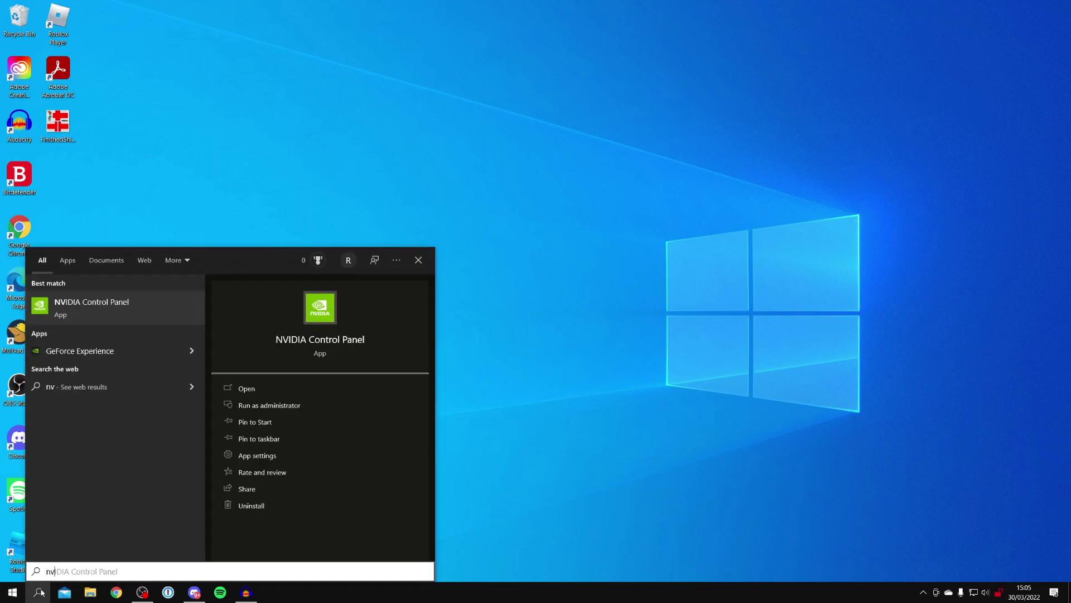
pyautogui.write('dia')
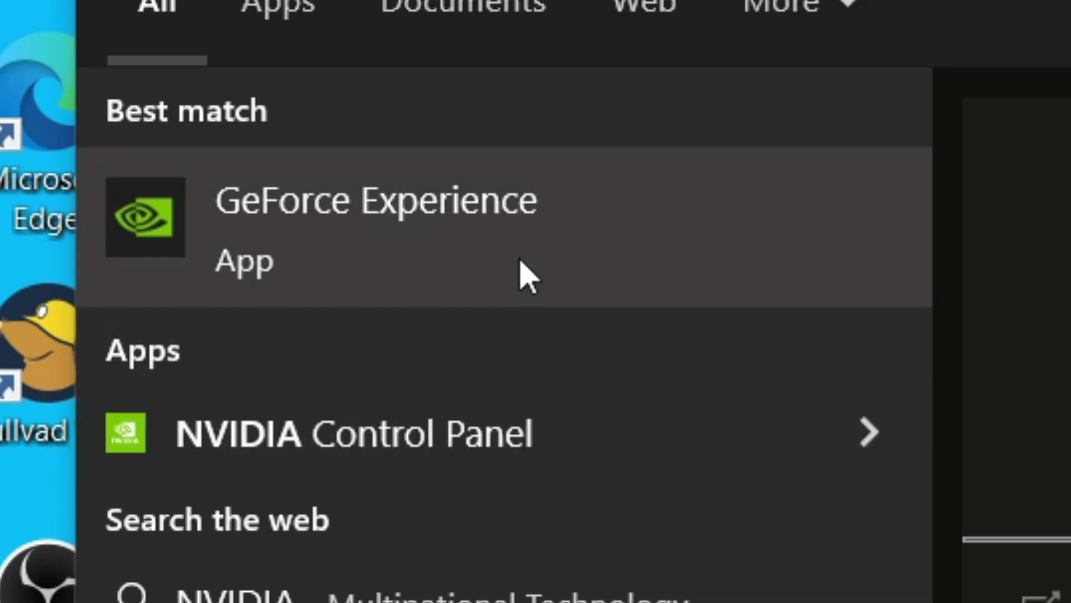
pyautogui.click(524, 273)
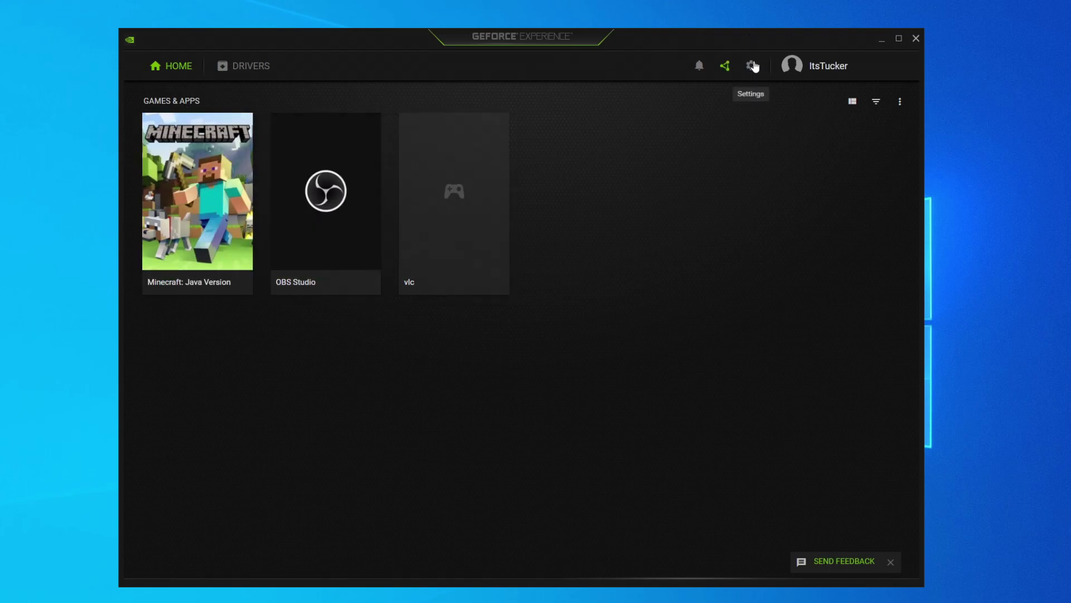
pyautogui.click(752, 66)
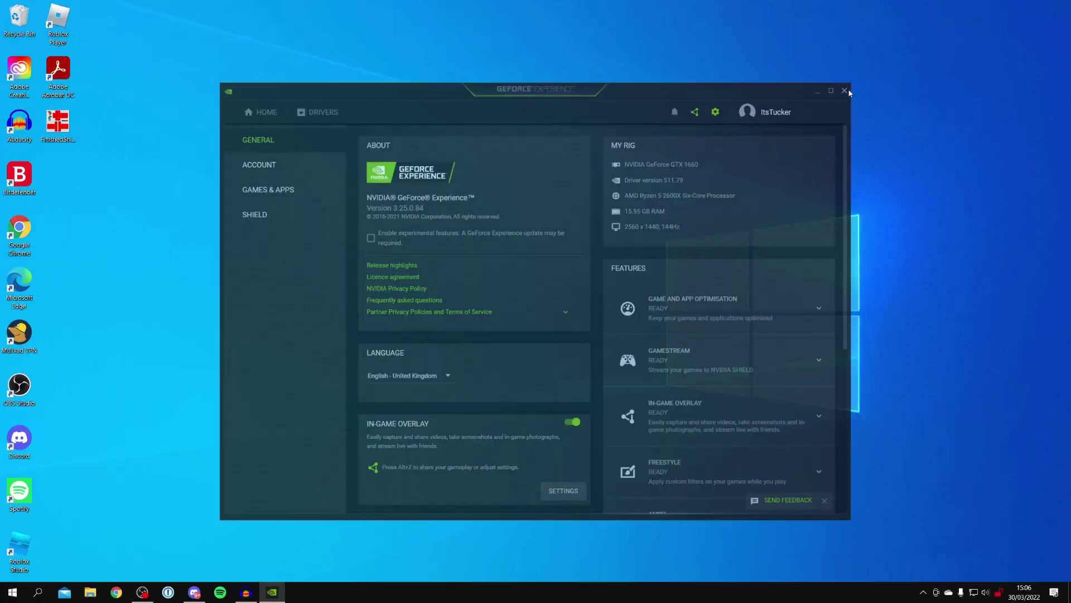
pyautogui.click(883, 41)
# Open NVIDIA Control Panel's Change Resolution and switch the VG27A refresh rate from 144Hz to 120Hz
pyautogui.click(49, 591)
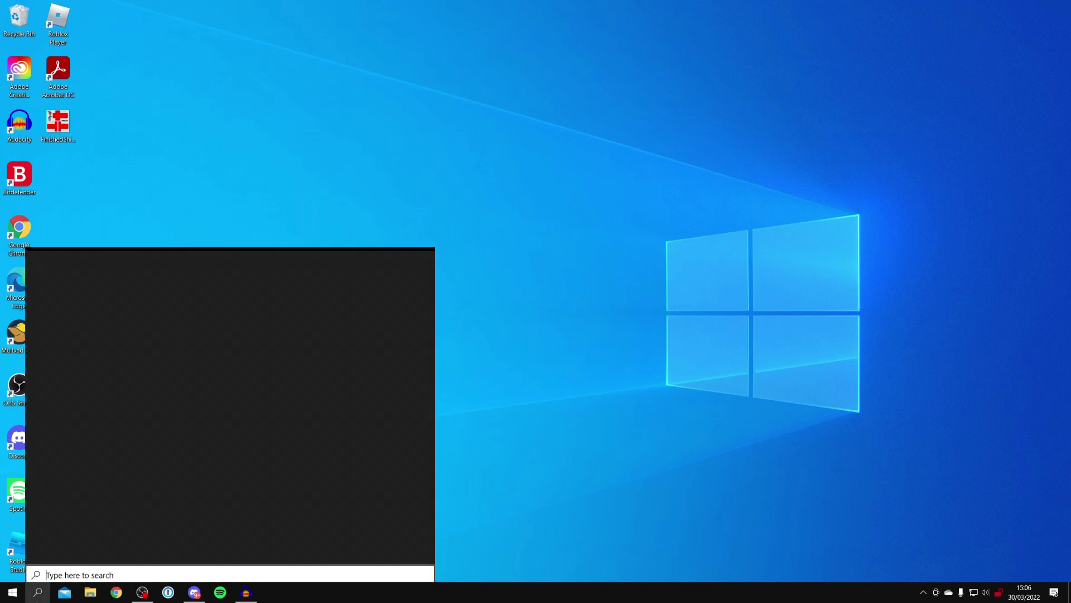
pyautogui.write('nvidia')
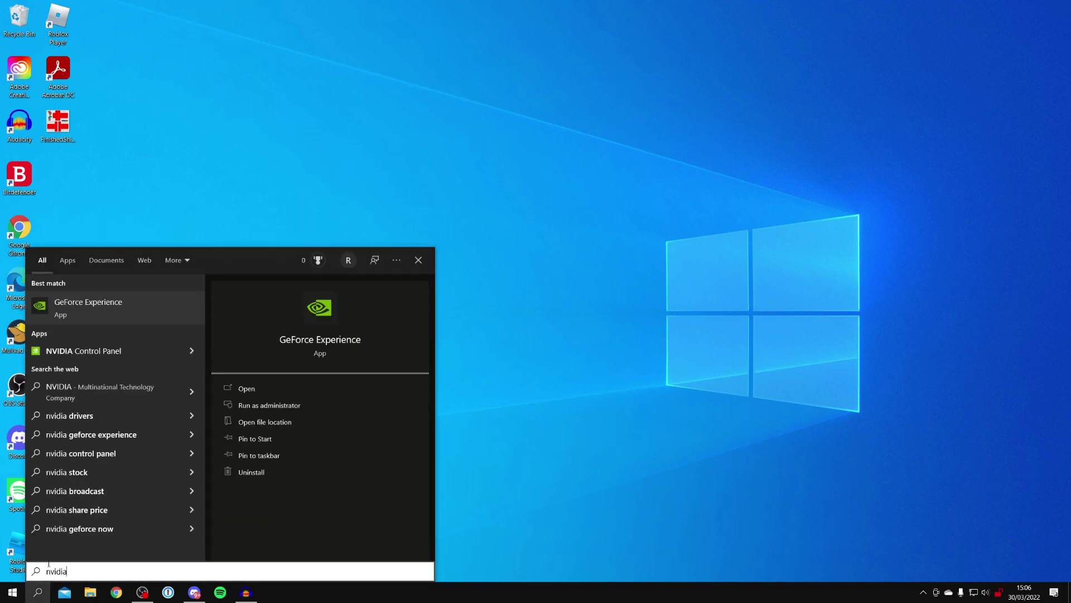
pyautogui.click(84, 350)
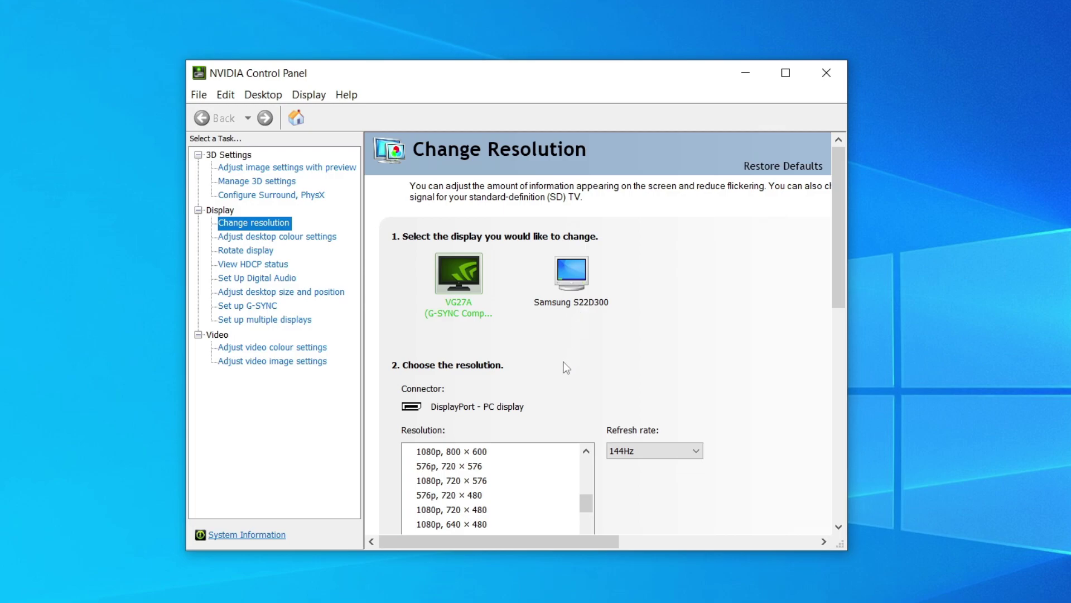
pyautogui.scroll(-1, 569, 369)
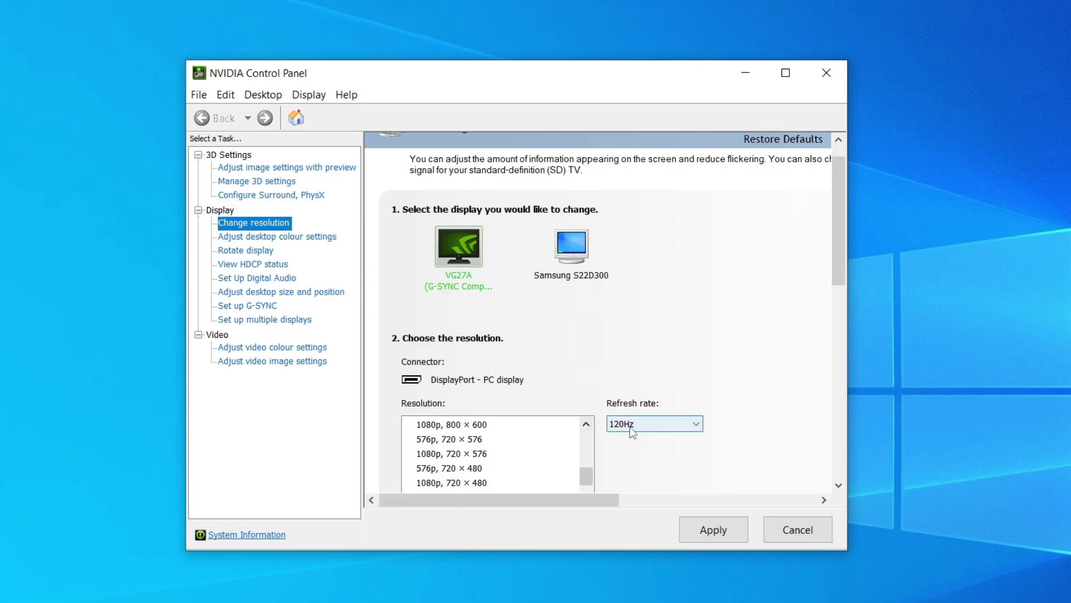
pyautogui.scroll(-1, 514, 428)
pyautogui.scroll(2, 561, 425)
pyautogui.scroll(-1, 618, 305)
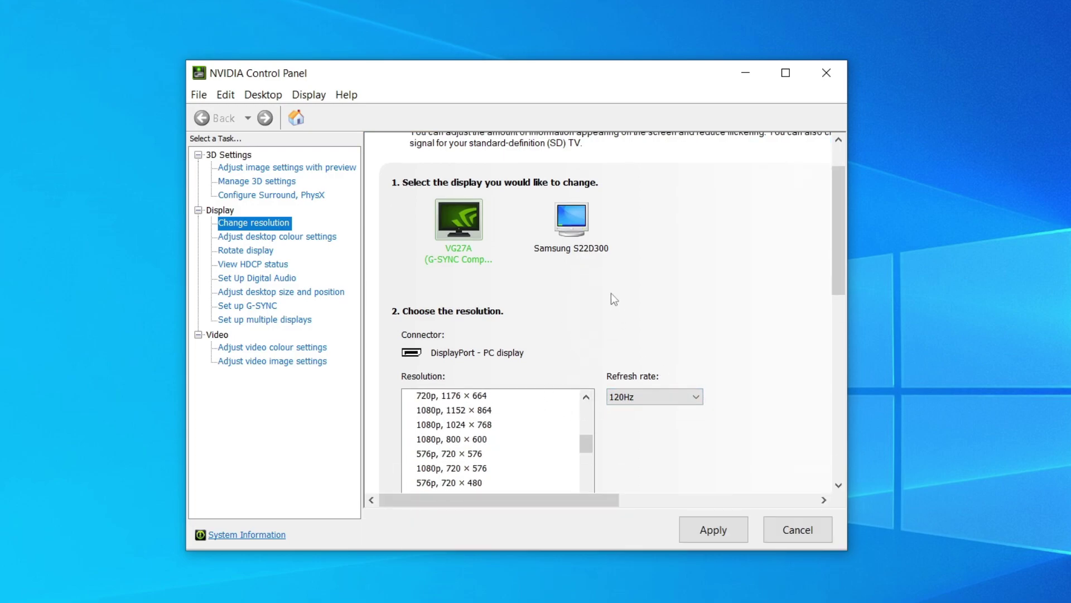